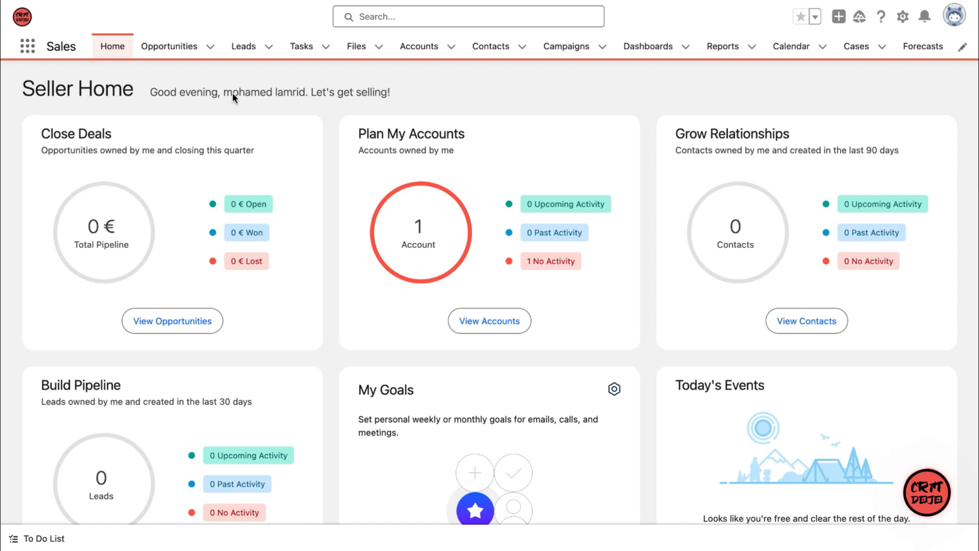
# Step: Open the opportunities and switch the list view to All Opportunities
pyautogui.click(175, 47)
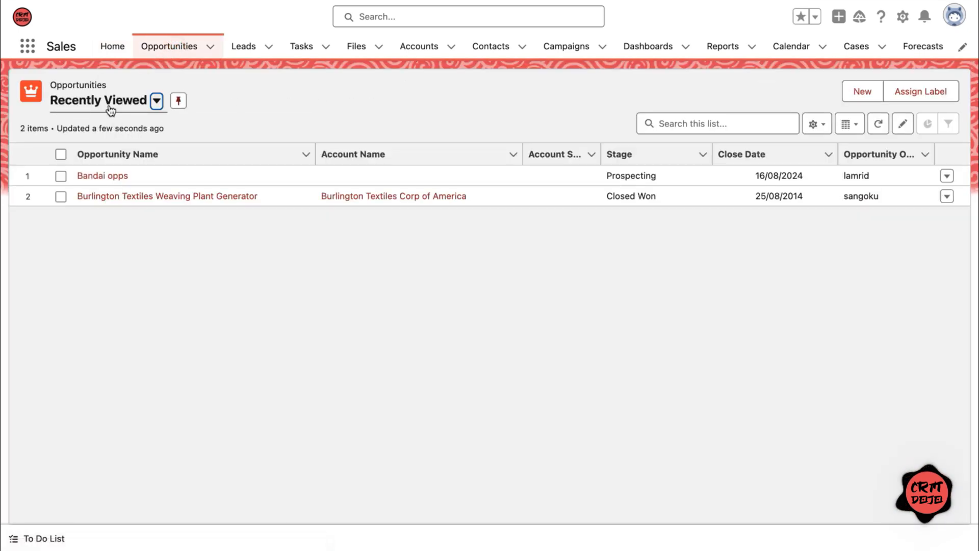
pyautogui.click(161, 112)
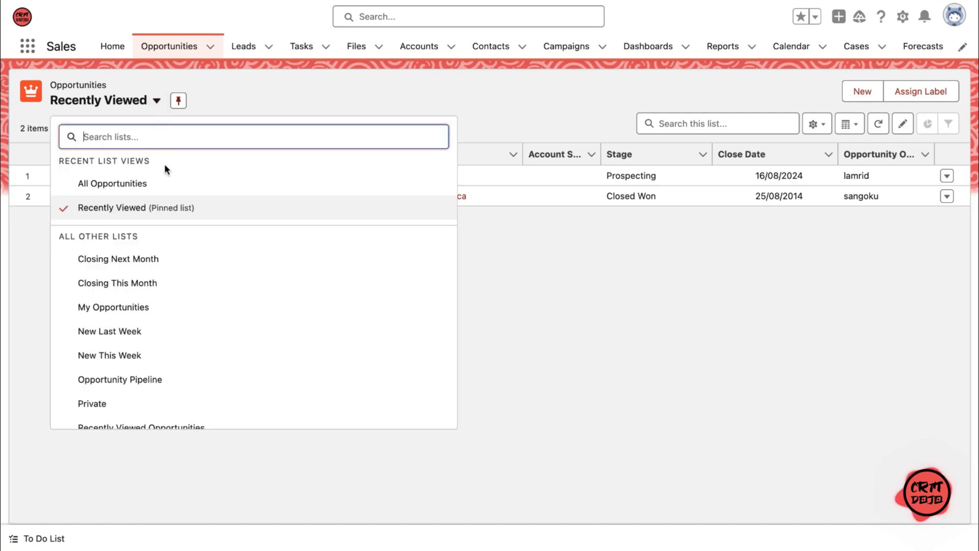
pyautogui.click(163, 183)
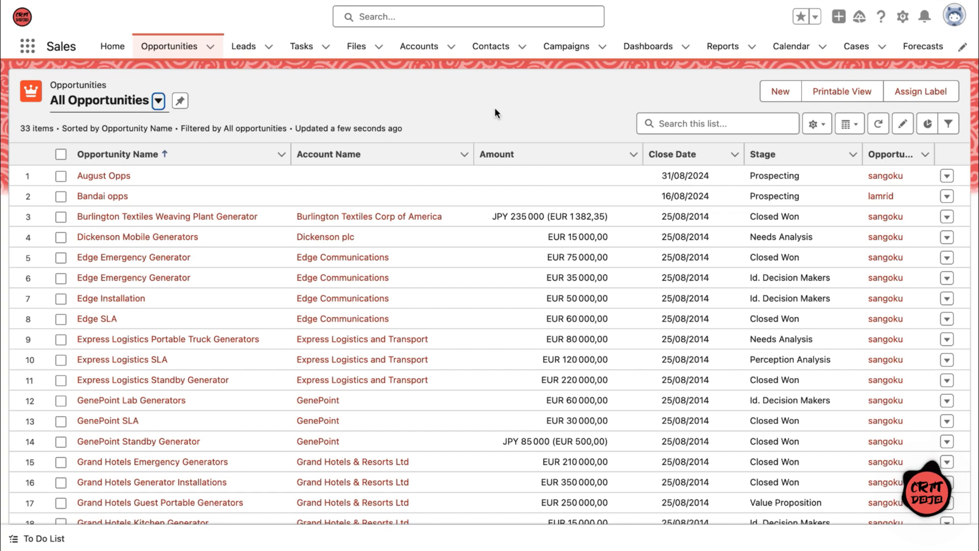
# Step: Start a new opportunity list view and name it "Opportunities created this month"
pyautogui.click(812, 124)
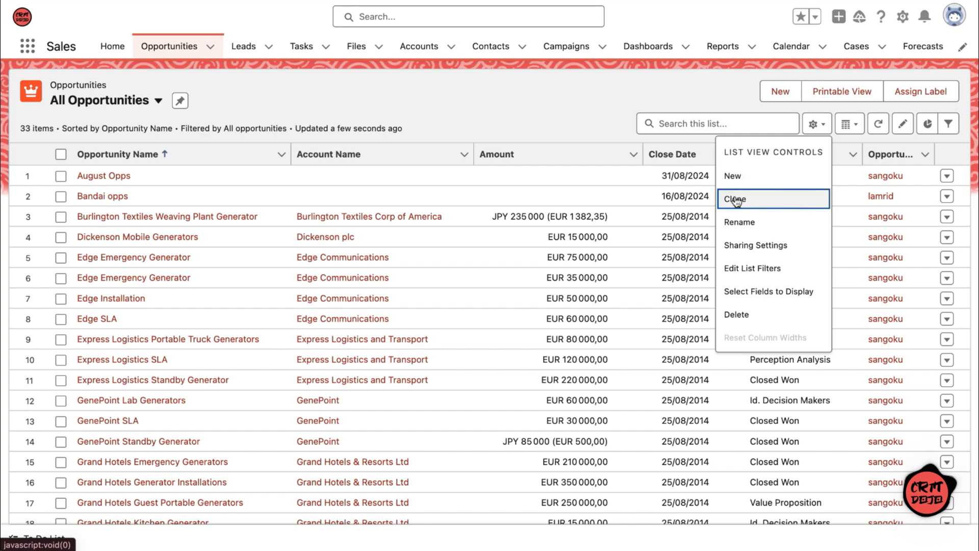
pyautogui.click(771, 176)
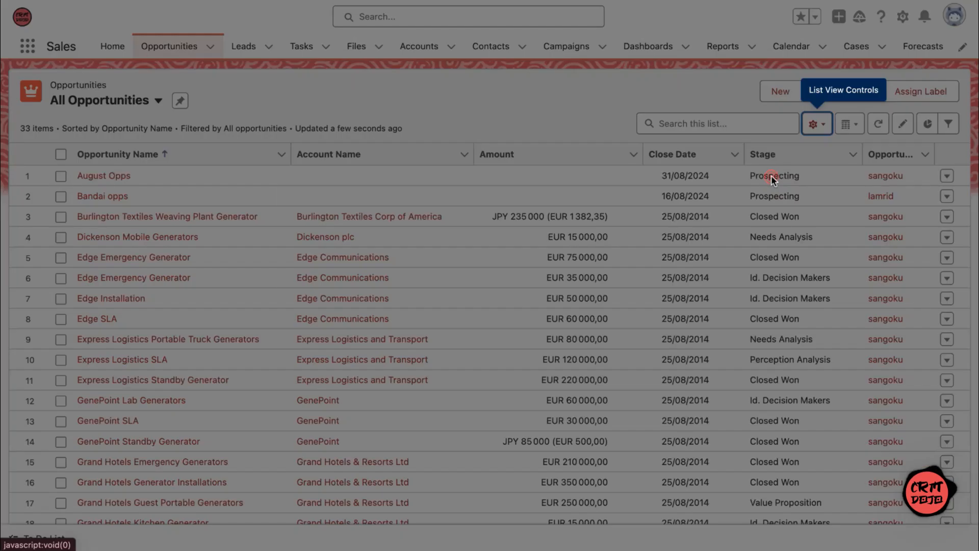
pyautogui.click(619, 193)
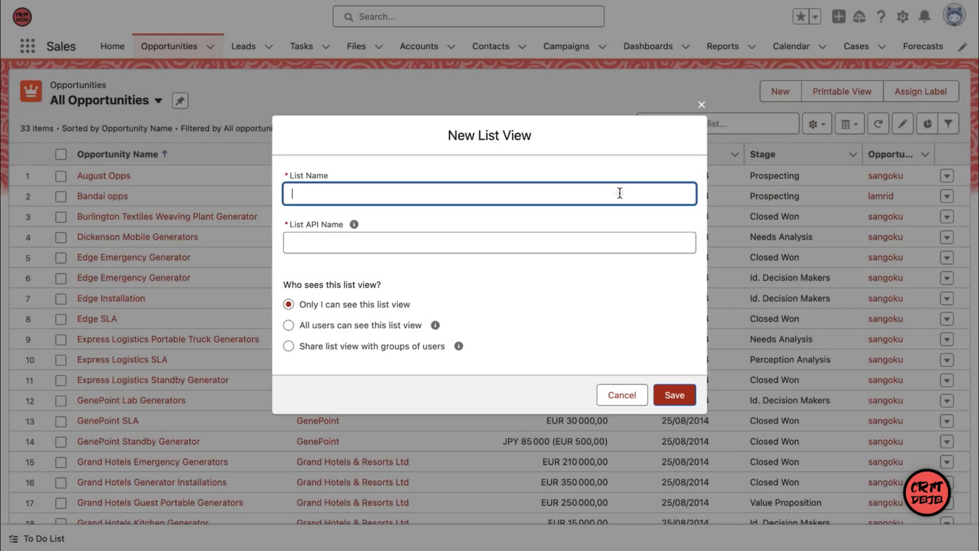
pyautogui.write('Opportuniti')
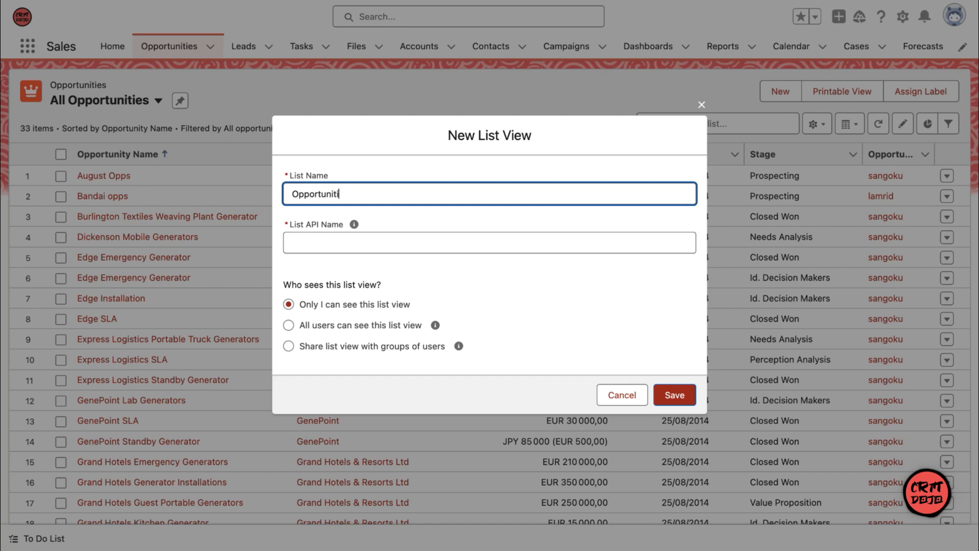
pyautogui.write('es created this month')
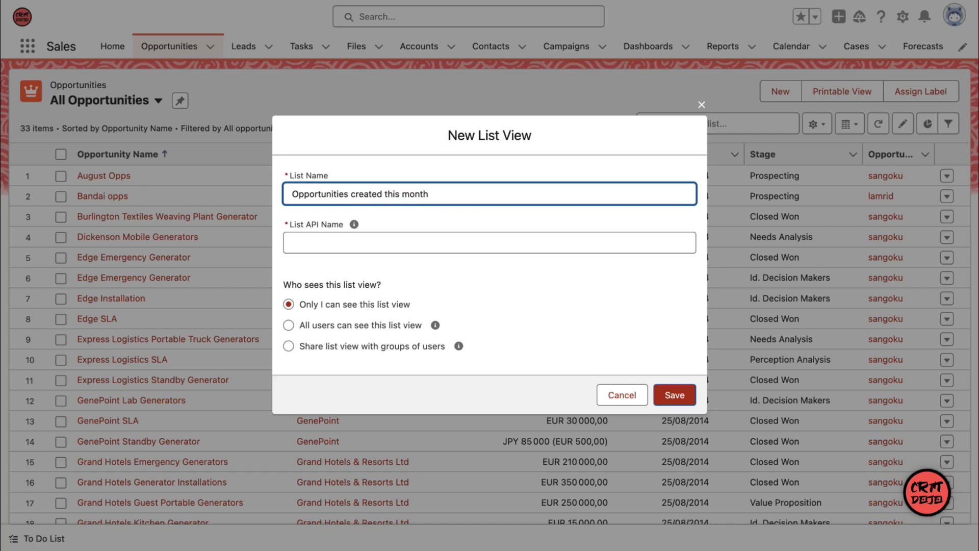
pyautogui.click(655, 283)
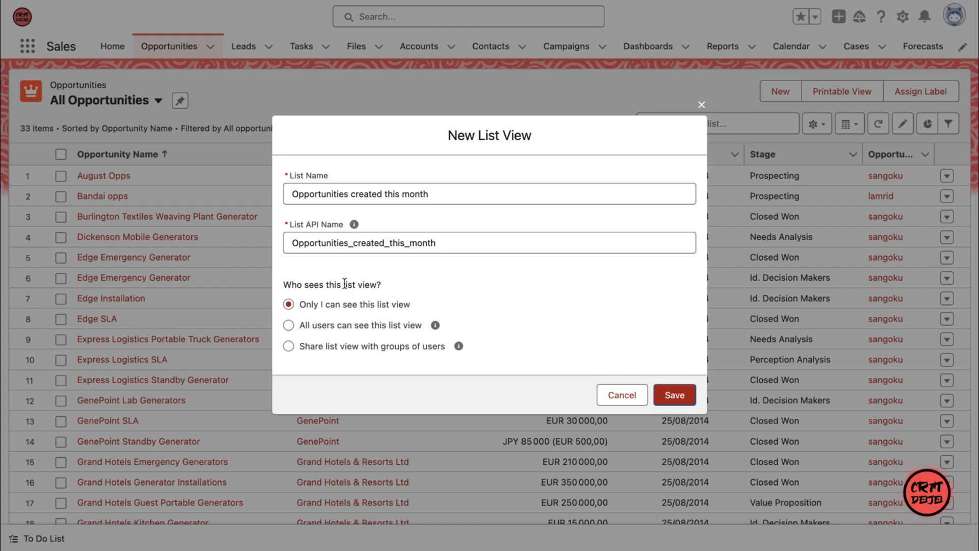
pyautogui.moveTo(279, 286); pyautogui.dragTo(402, 283)
pyautogui.click(403, 283)
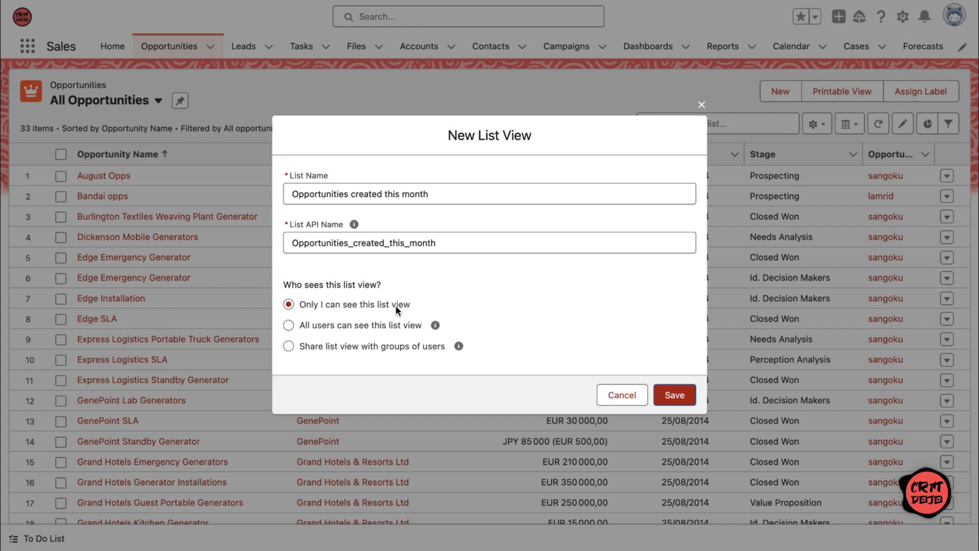
pyautogui.click(288, 326)
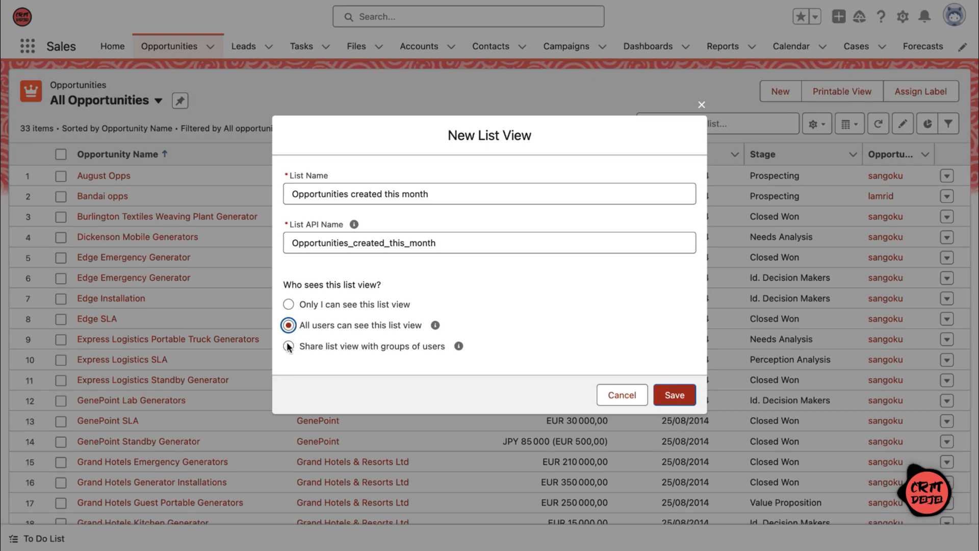
pyautogui.click(288, 346)
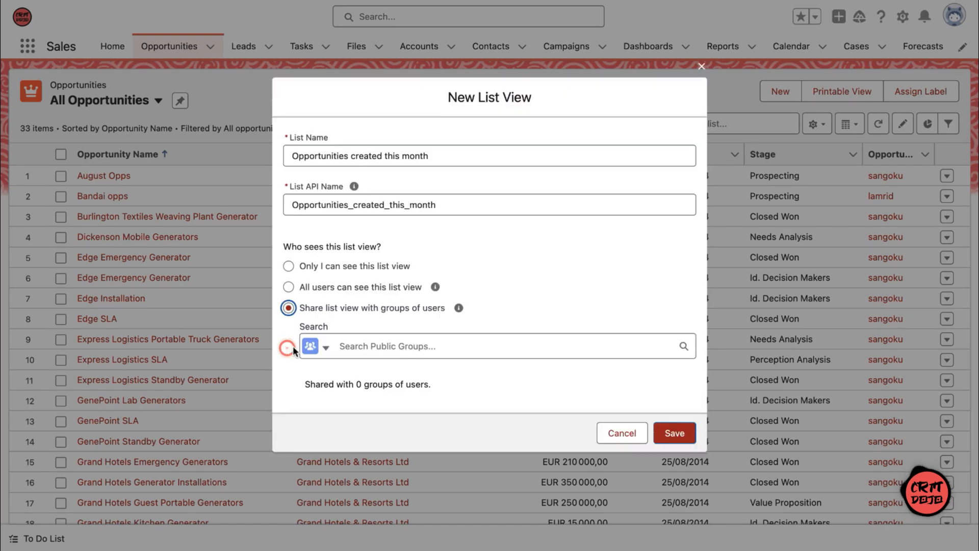
pyautogui.click(320, 349)
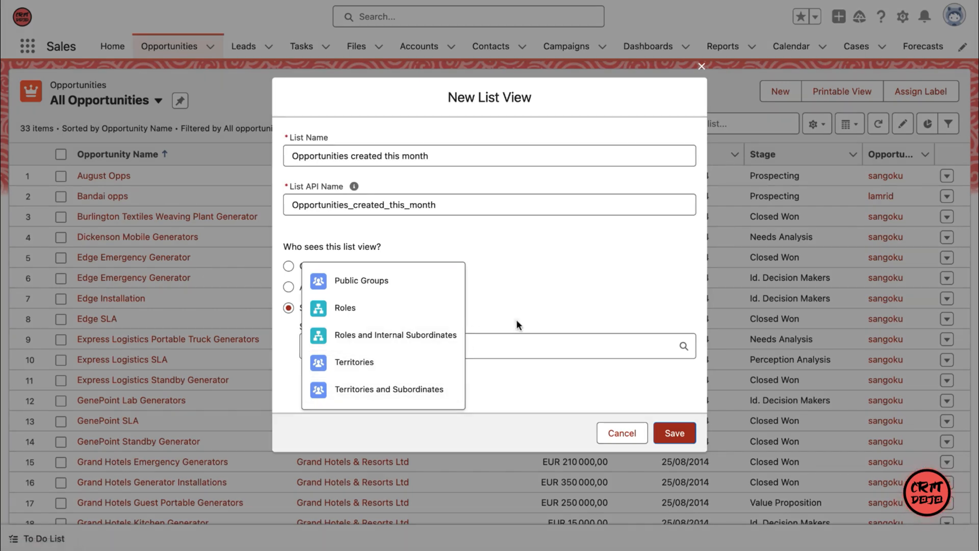
pyautogui.click(516, 319)
# Step: Restrict the new list view's visibility to "Only I can see this list view" and save it
pyautogui.click(301, 266)
pyautogui.click(673, 396)
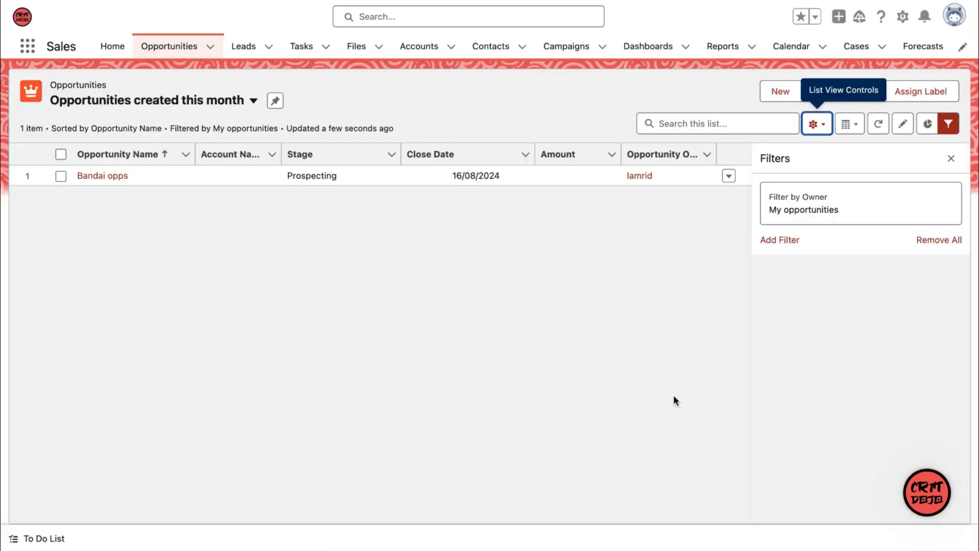
# Step: Set the list view's owner filter to All opportunities
pyautogui.click(951, 127)
pyautogui.click(953, 128)
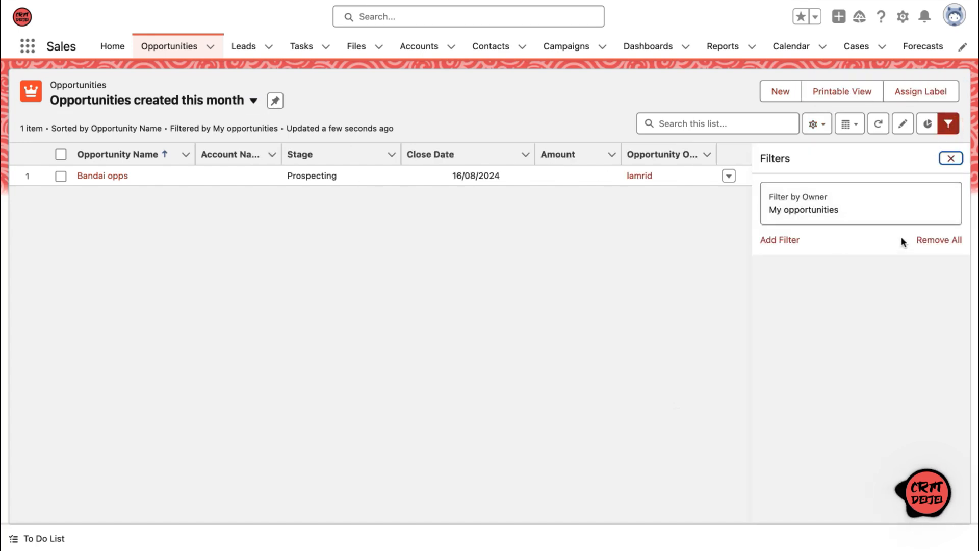
pyautogui.click(885, 212)
pyautogui.click(560, 143)
pyautogui.click(690, 274)
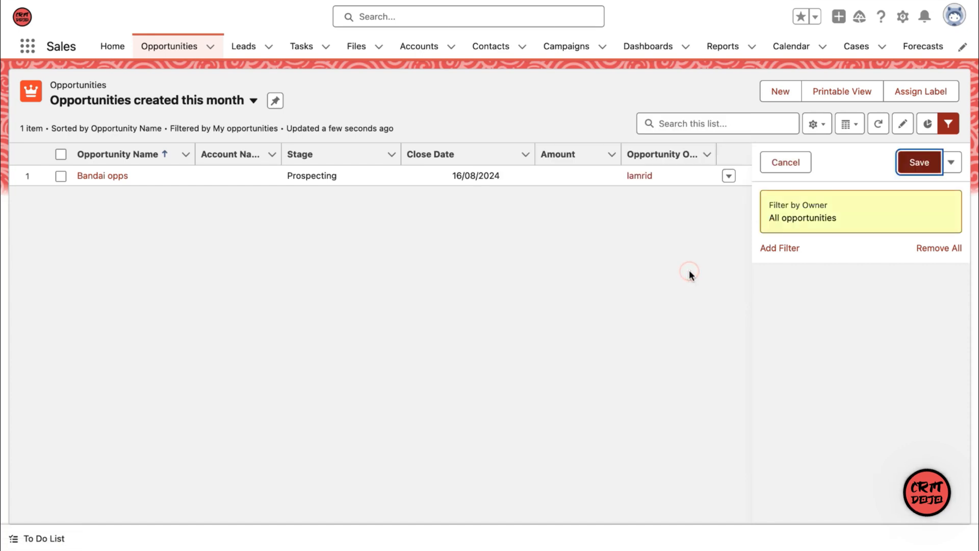
# Step: Add a filter for Created Date equals "this month" and save the list view's filters
pyautogui.click(785, 250)
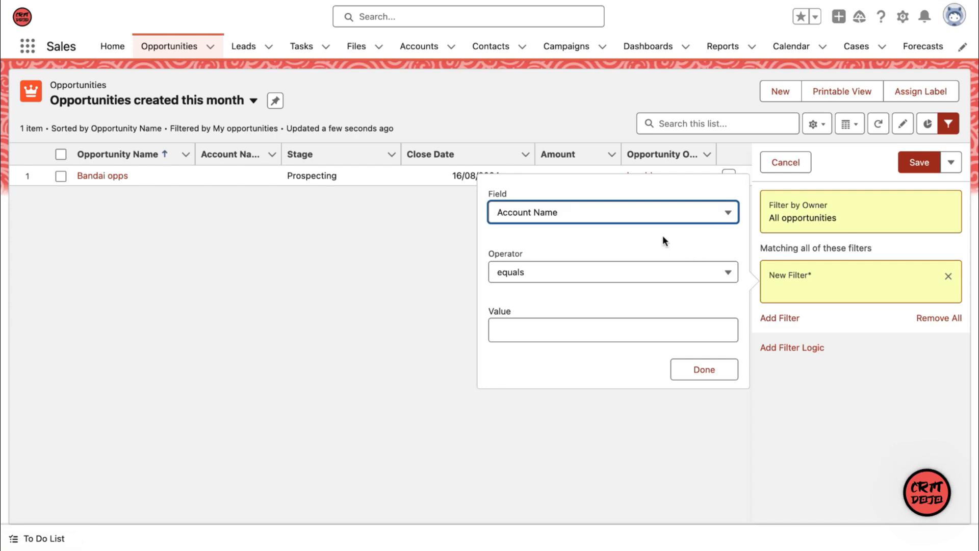
pyautogui.click(661, 218)
pyautogui.press('c')
pyautogui.press('r')
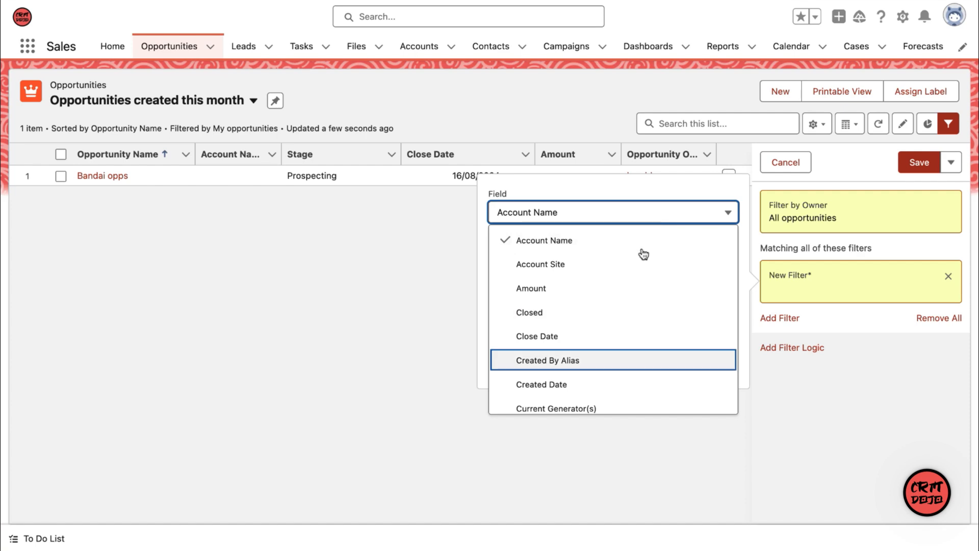
pyautogui.click(597, 377)
pyautogui.click(603, 329)
pyautogui.write('this month')
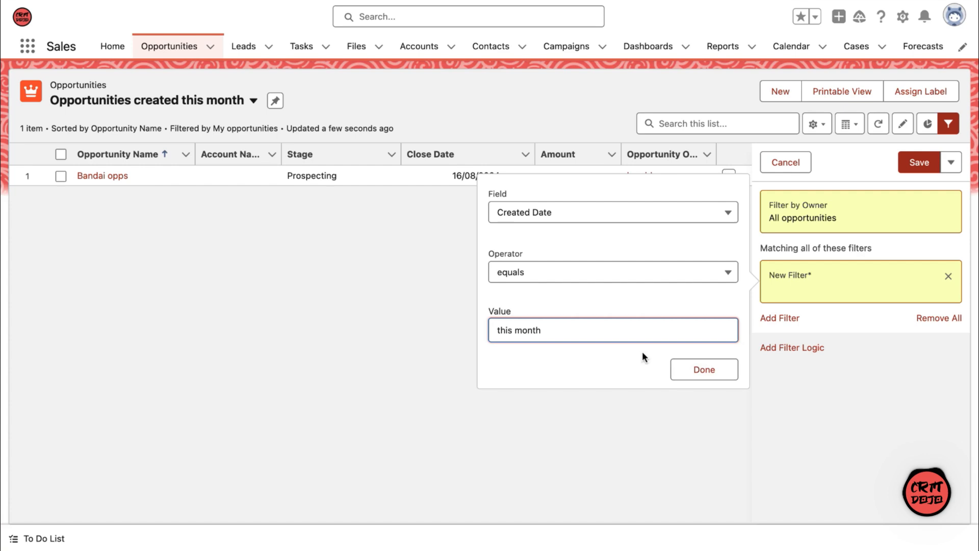
pyautogui.click(681, 363)
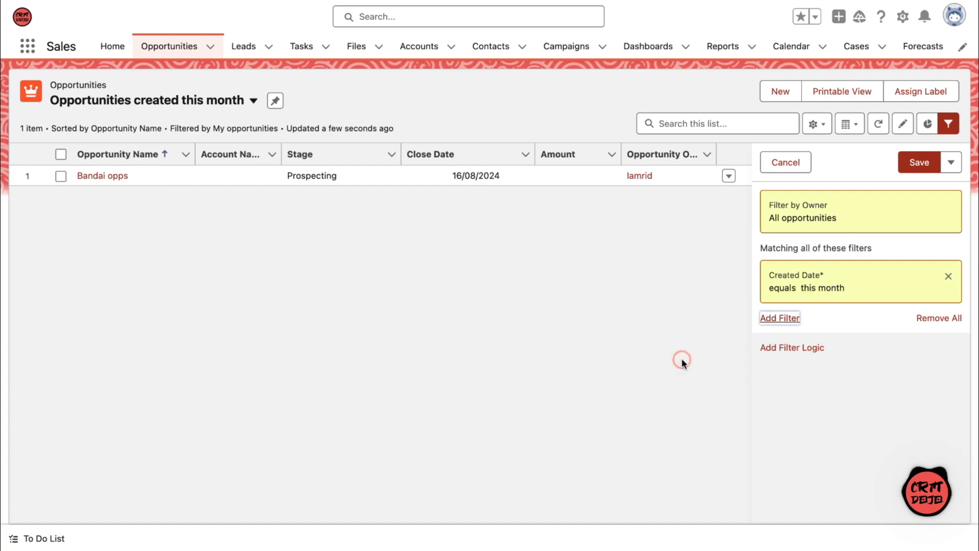
pyautogui.click(926, 167)
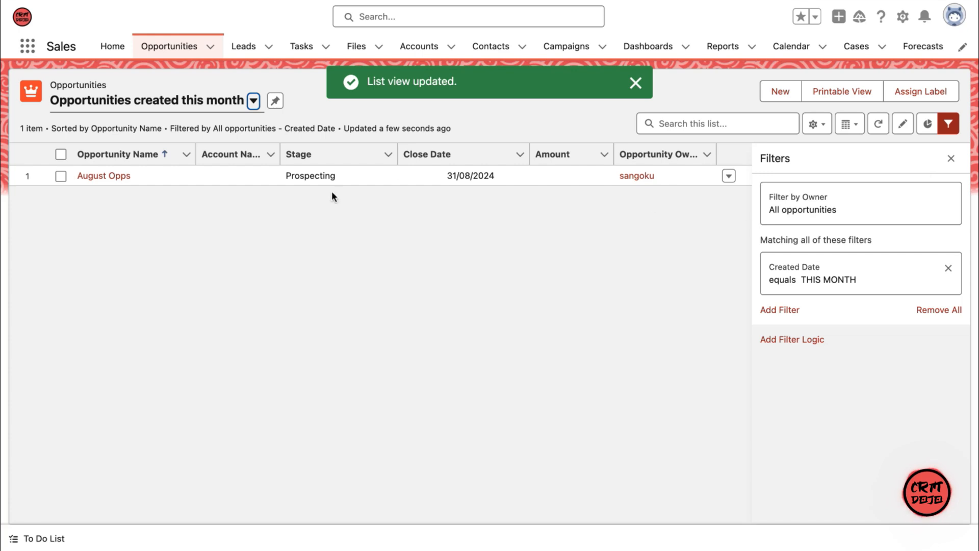
# Step: Check the creation date in the details of the August Opps opportunity, and return to the list view
pyautogui.click(121, 176)
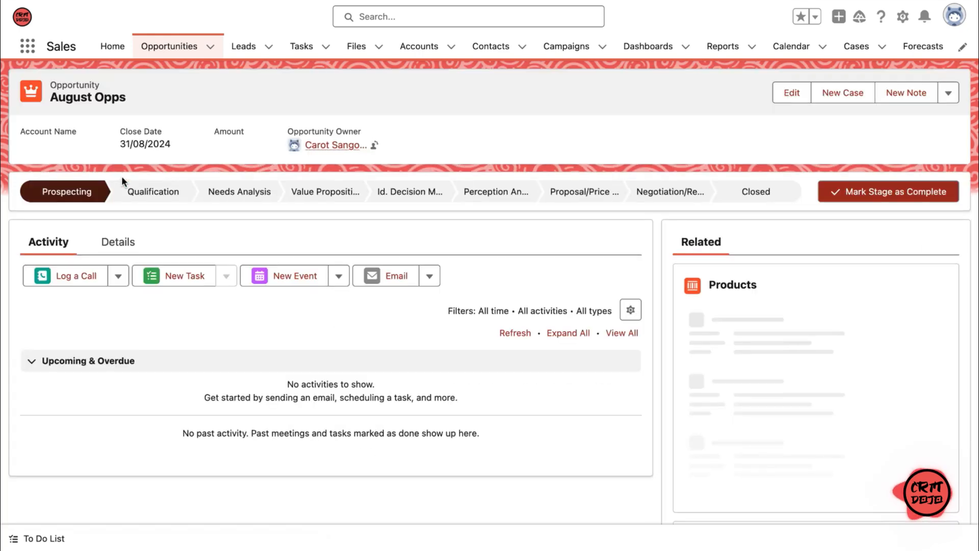
pyautogui.click(122, 241)
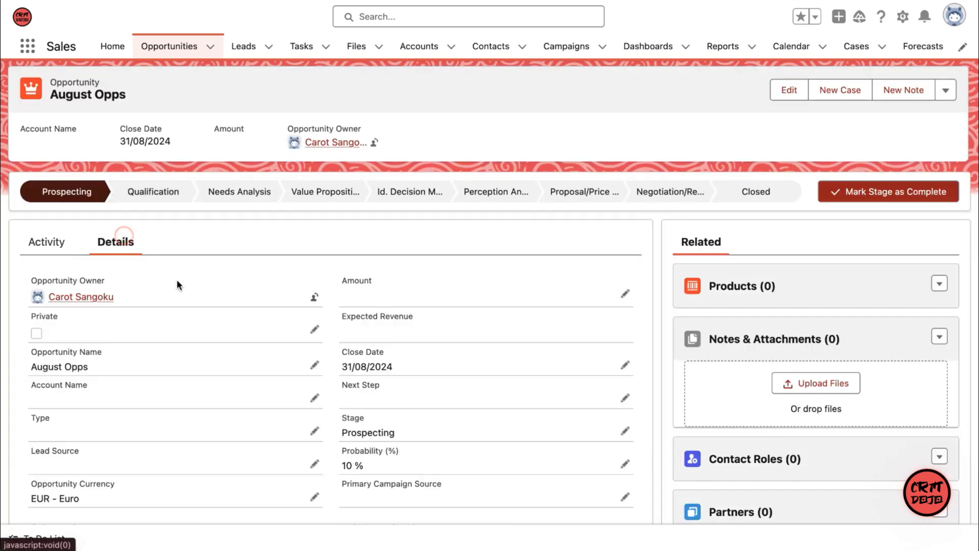
pyautogui.scroll(-1, 177, 281)
pyautogui.scroll(-5, 177, 285)
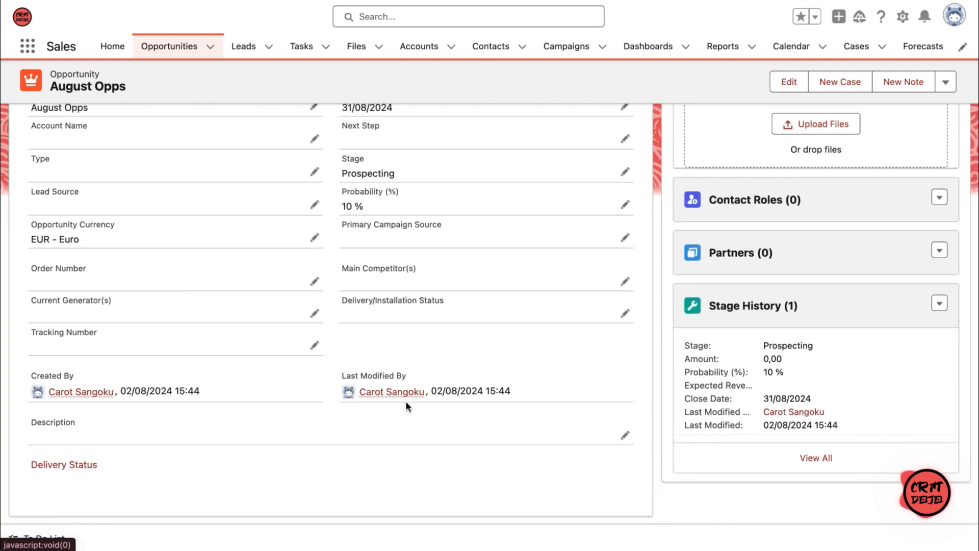
pyautogui.moveTo(123, 392); pyautogui.dragTo(171, 394)
pyautogui.scroll(5, 175, 412)
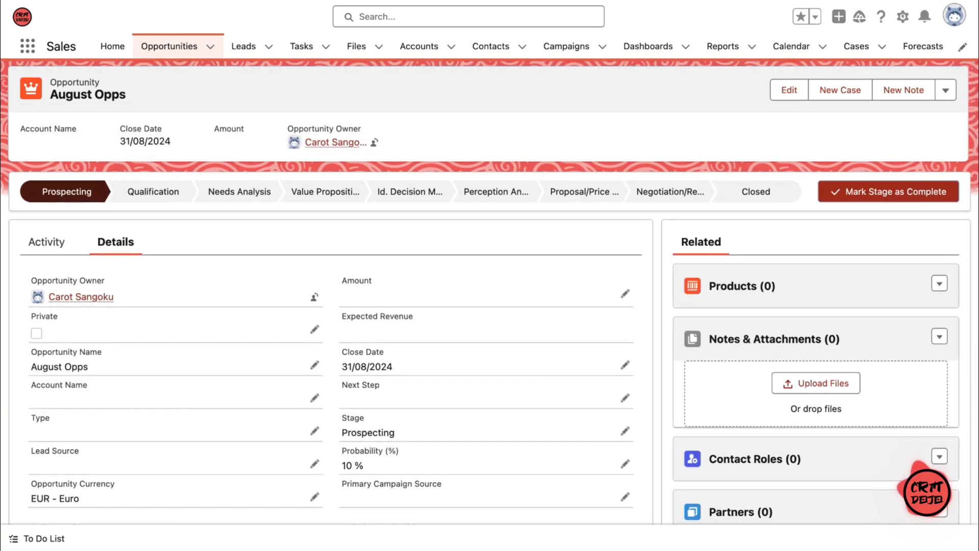
pyautogui.hotkey('alt', 'Left')
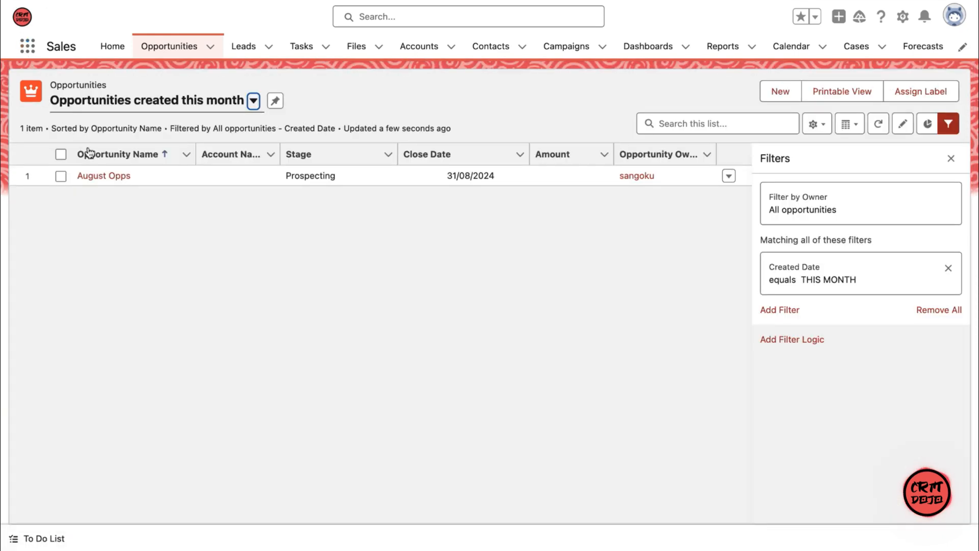
# Step: Add the Created Date field to the list view's visible fields and save the selection
pyautogui.click(256, 221)
pyautogui.click(815, 125)
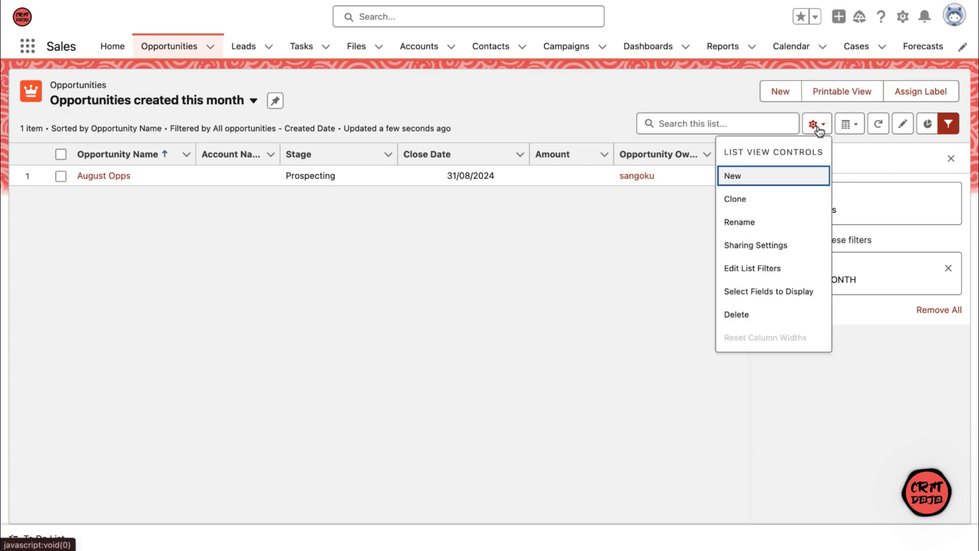
pyautogui.click(779, 290)
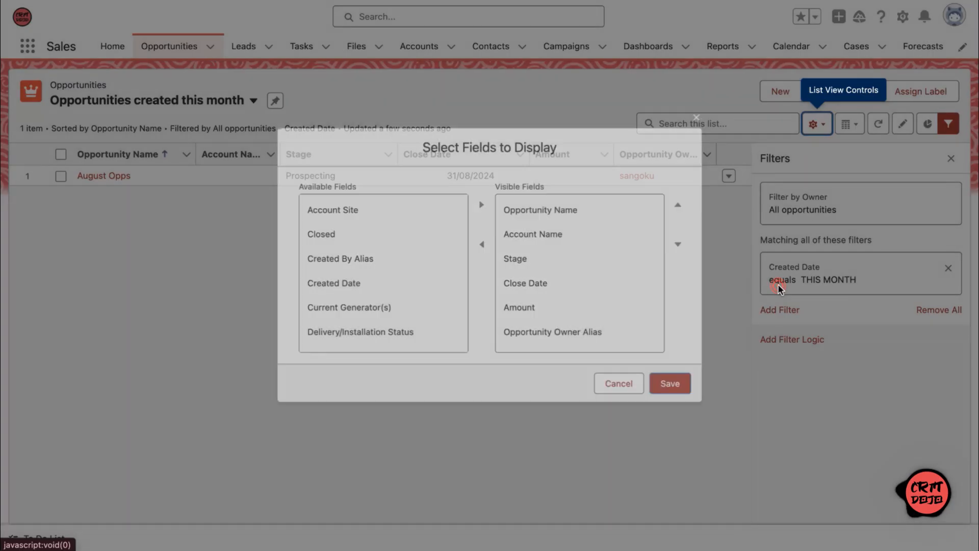
pyautogui.click(411, 285)
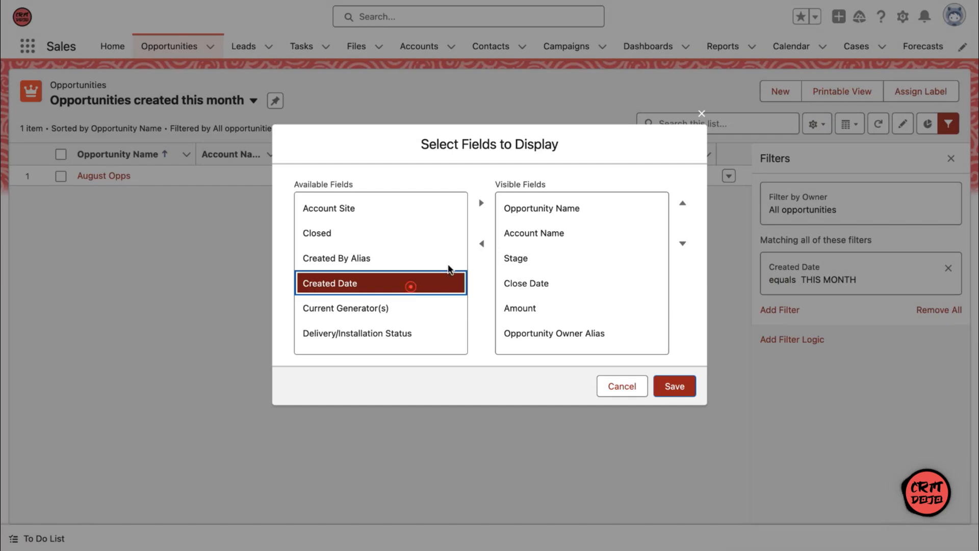
pyautogui.click(481, 203)
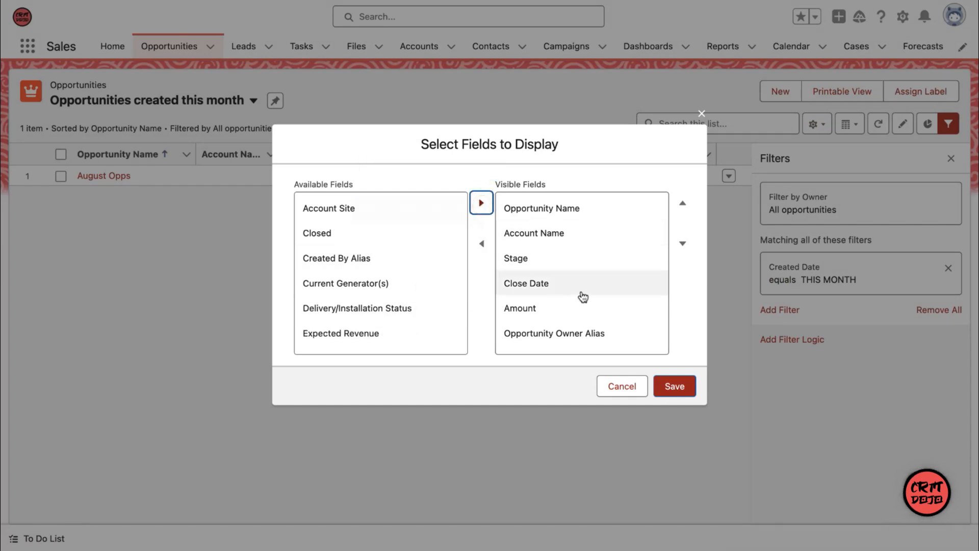
pyautogui.scroll(-1, 619, 296)
pyautogui.click(665, 386)
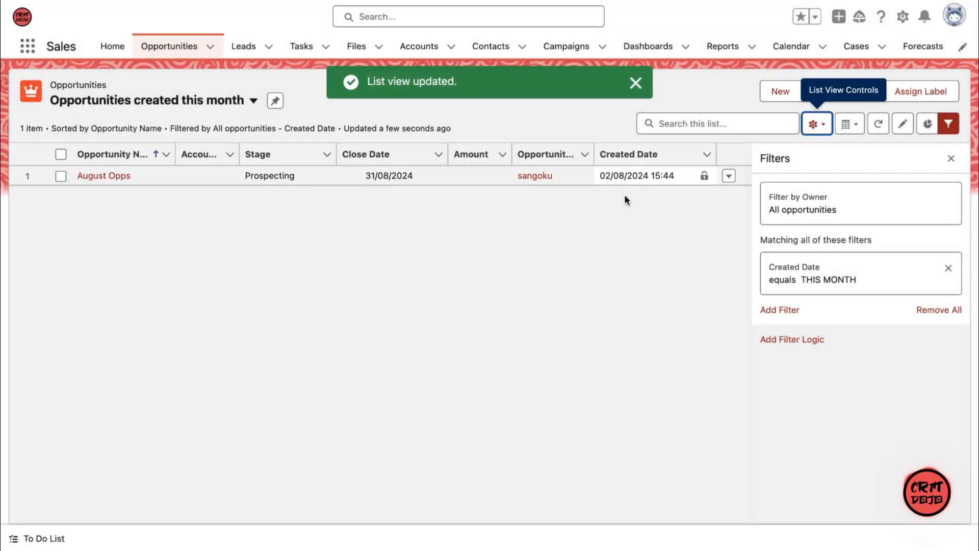
pyautogui.click(625, 222)
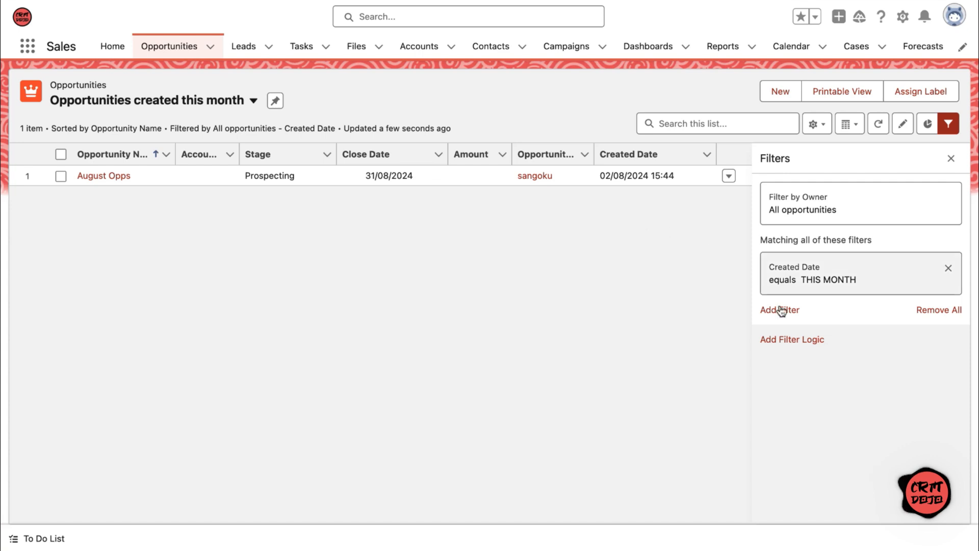
# Step: Open the filter logic entry for the list view's filters and read its help text
pyautogui.click(788, 339)
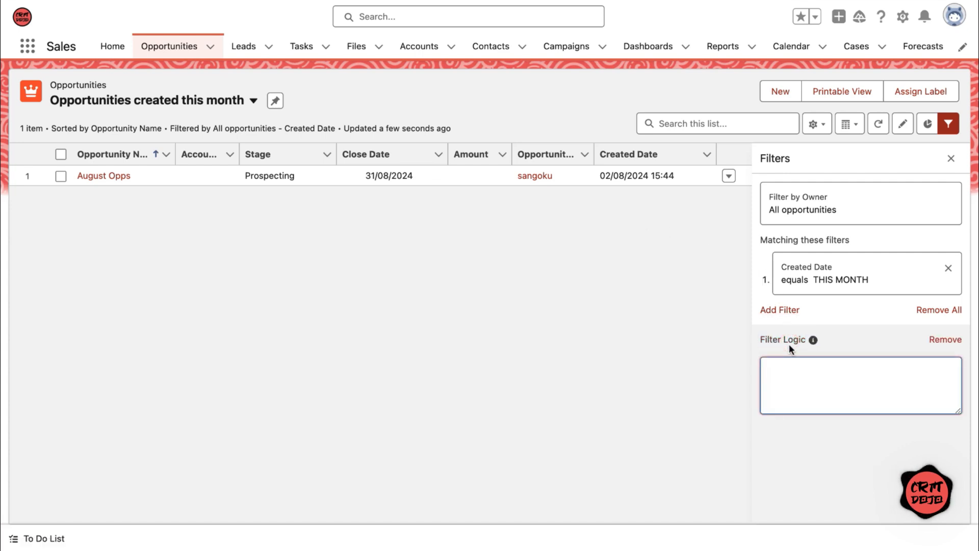
pyautogui.moveTo(812, 341)
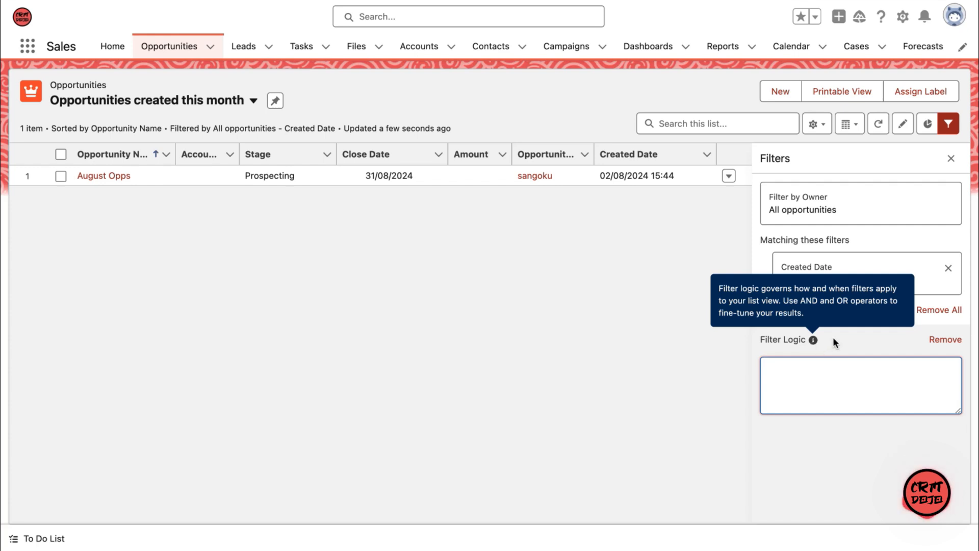
pyautogui.click(833, 337)
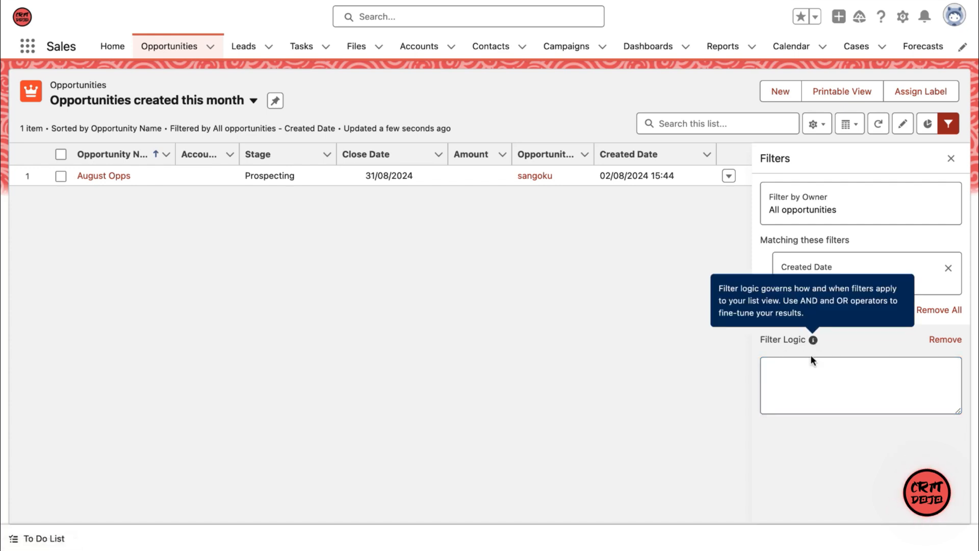
# Step: Try the filter logic "1 OR 2" on the list view's filters, and remove the filter logic
pyautogui.click(800, 389)
pyautogui.write('1 OR 2')
pyautogui.click(828, 450)
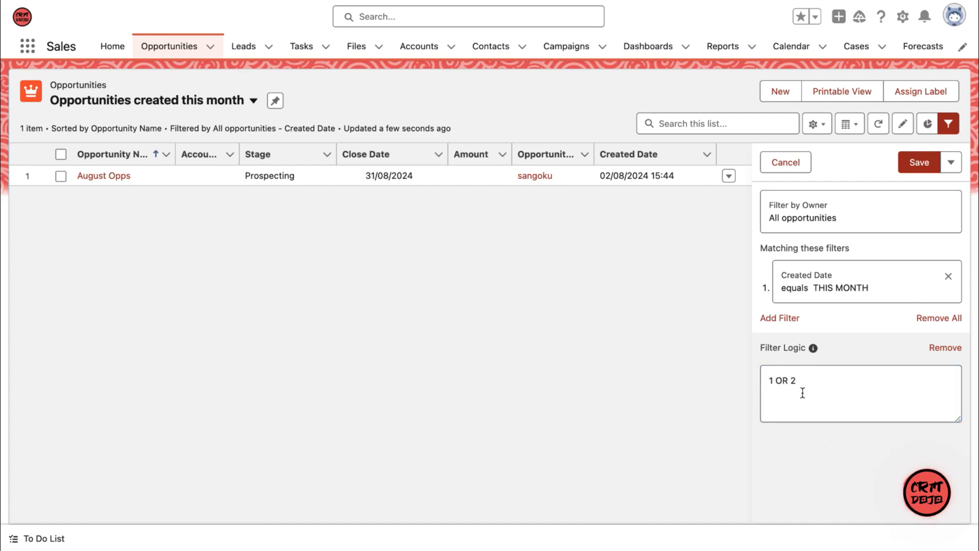
pyautogui.click(937, 355)
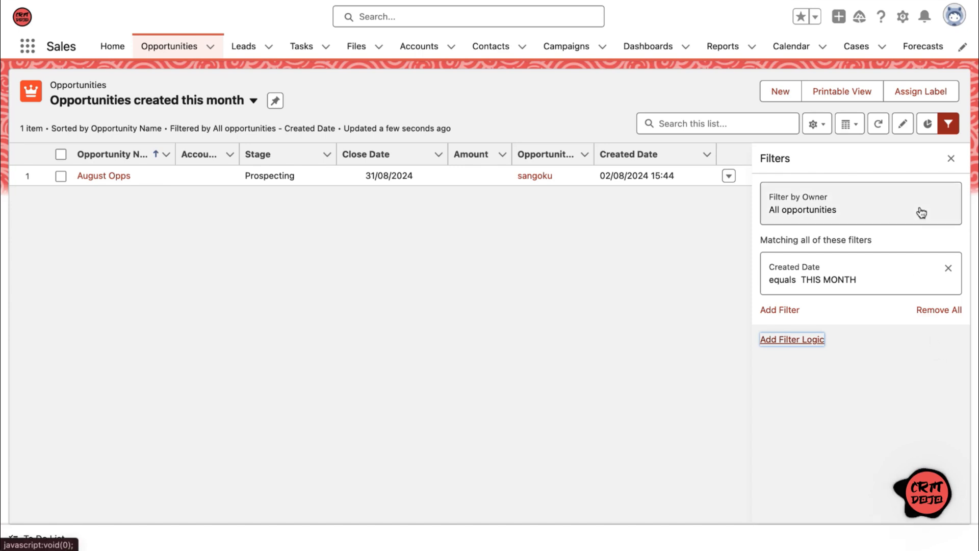
# Step: Switch to the All Opportunities list view and display its Pipeline By Stage chart as a vertical bar chart
pyautogui.click(253, 101)
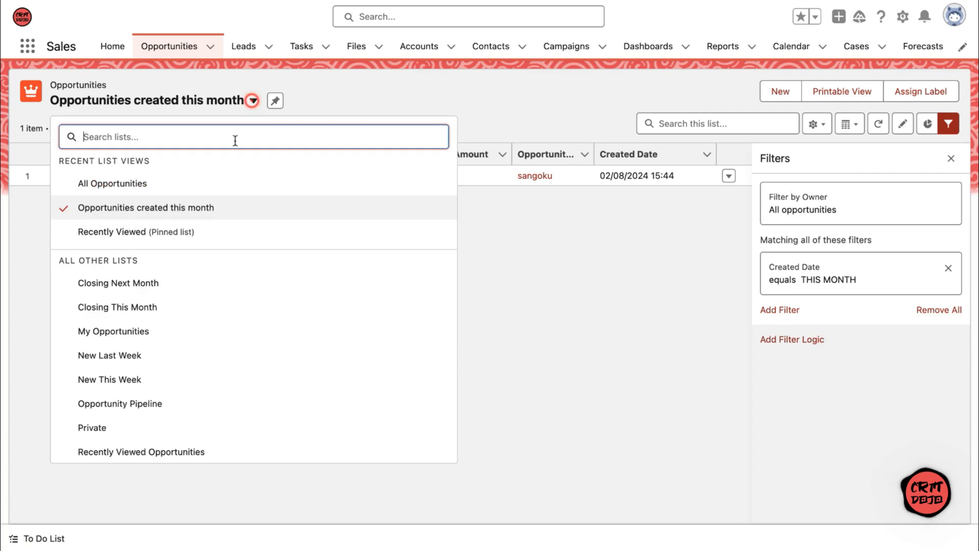
pyautogui.click(227, 183)
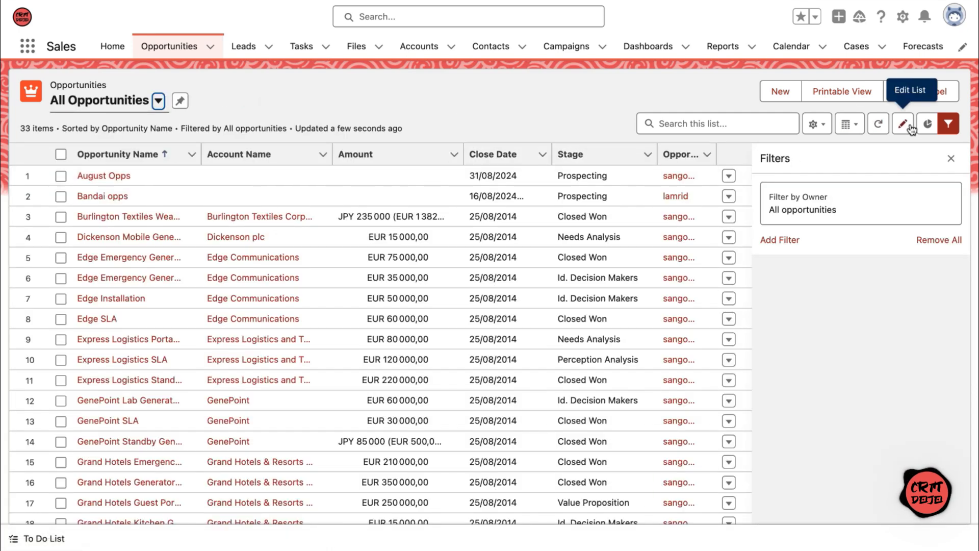
pyautogui.click(927, 124)
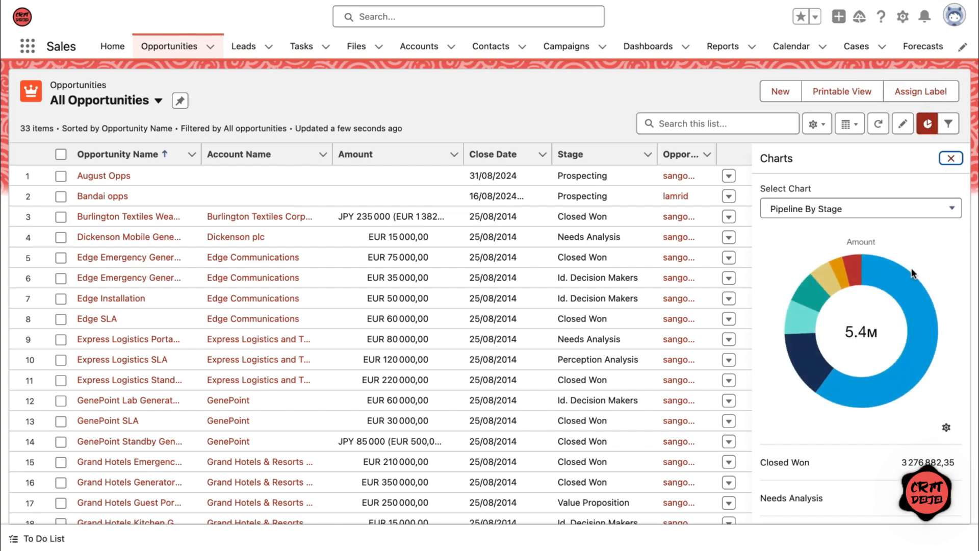
pyautogui.scroll(-2, 912, 274)
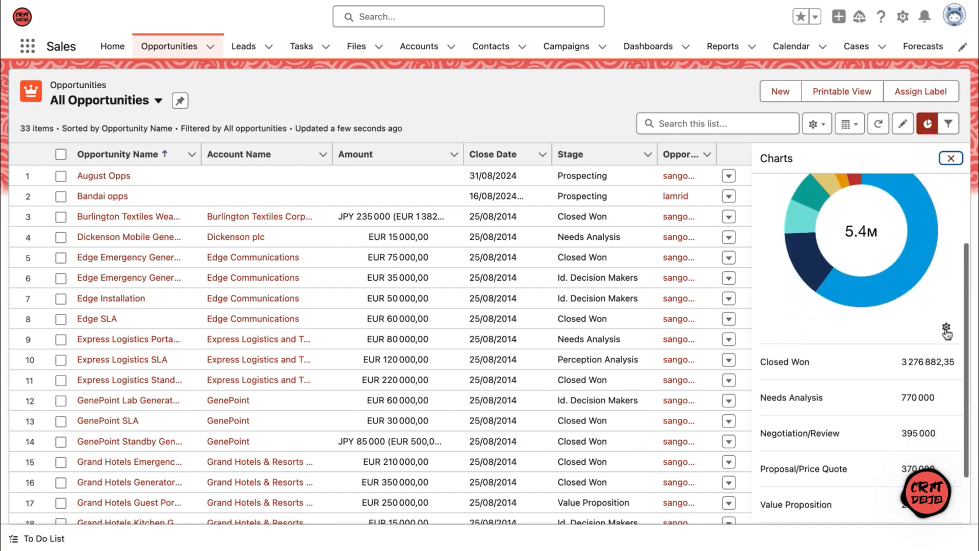
pyautogui.click(946, 328)
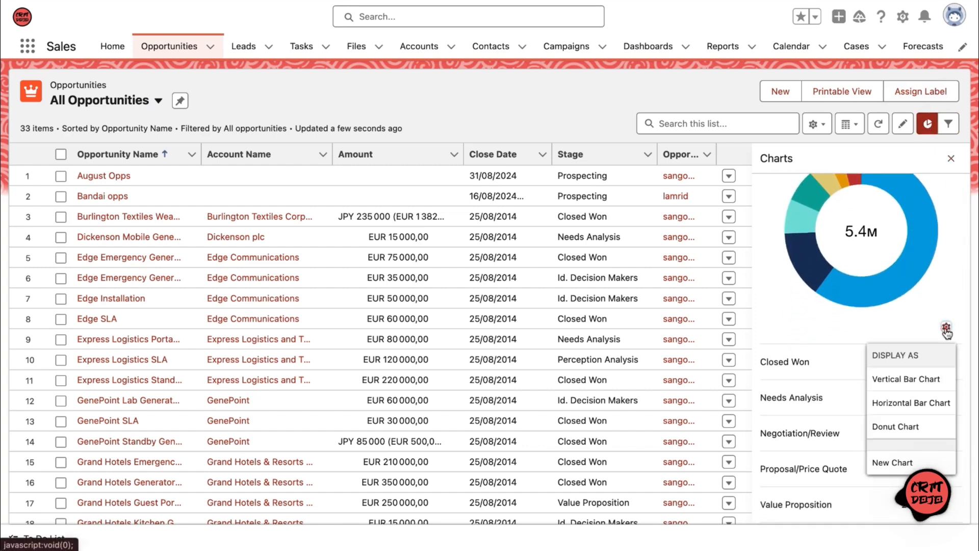
pyautogui.click(925, 381)
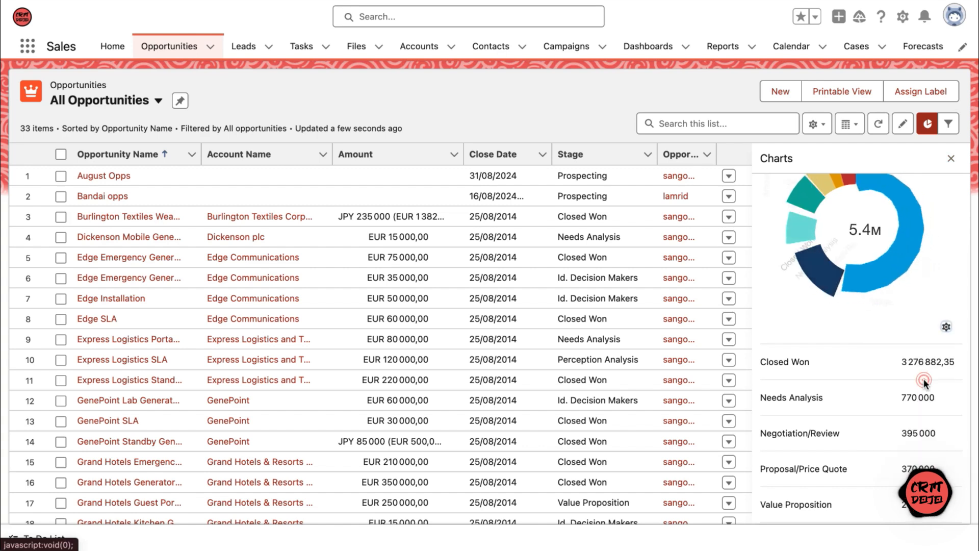
# Step: Examine the settings offered for creating a new list view chart, and cancel without saving
pyautogui.click(947, 327)
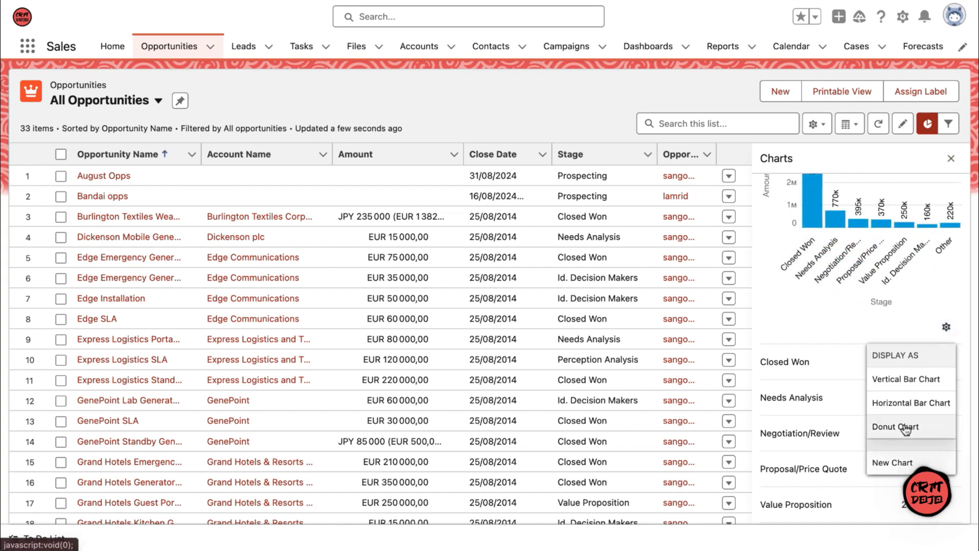
pyautogui.click(892, 462)
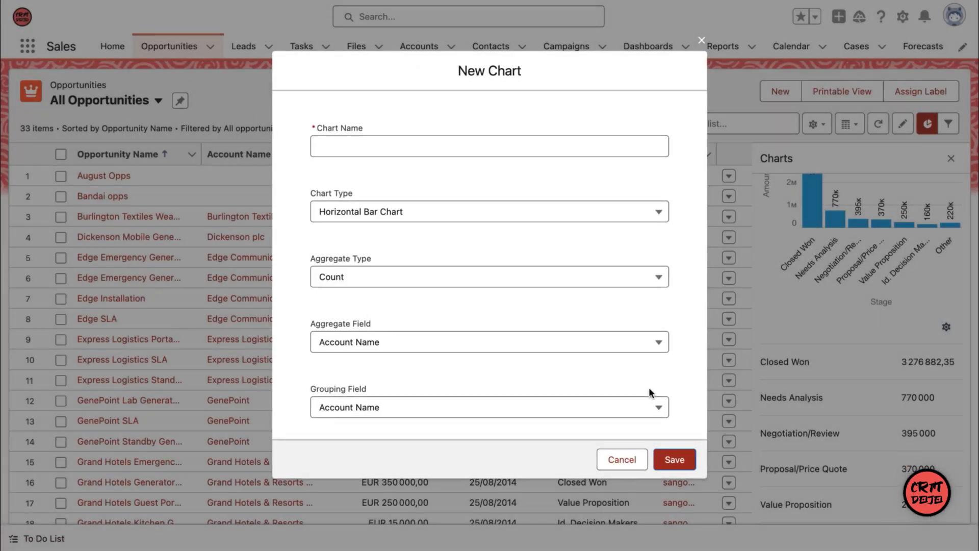
pyautogui.click(634, 455)
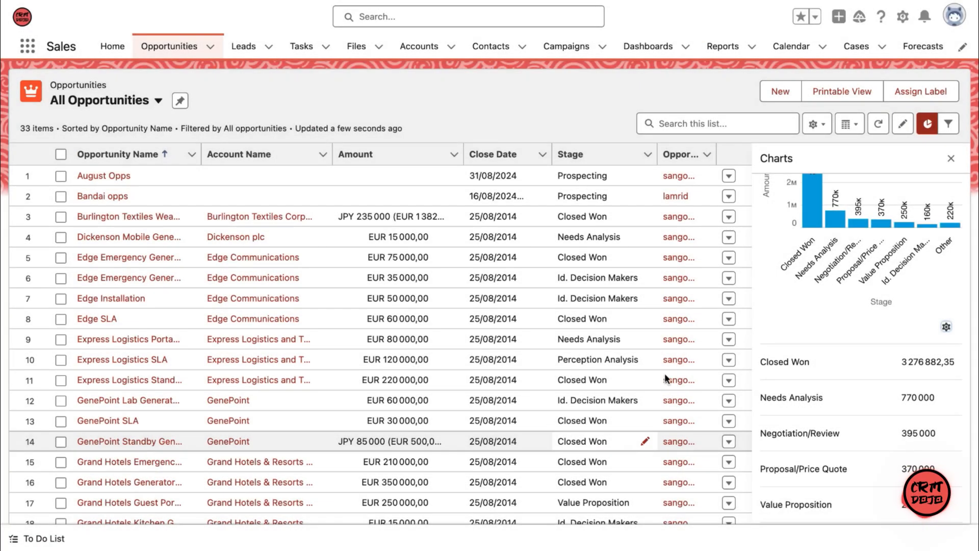
# Step: Read the list search's note on unsearchable fields, search the opportunities list for "bandai", and clear the search
pyautogui.click(697, 126)
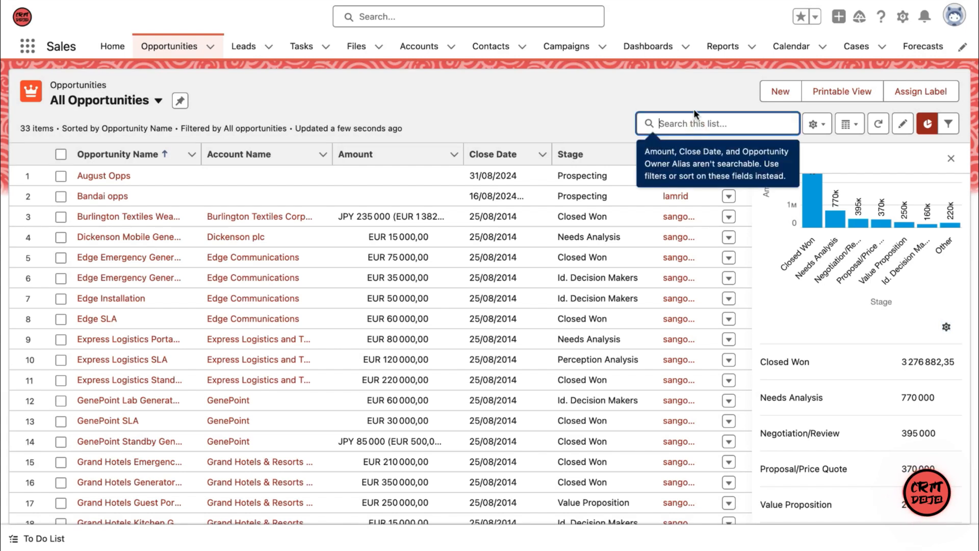
pyautogui.click(693, 103)
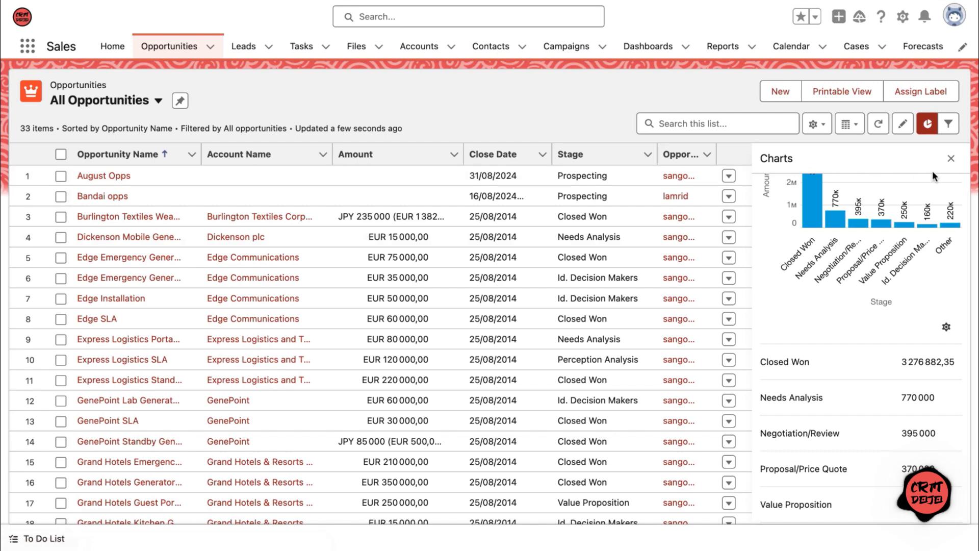
pyautogui.click(764, 121)
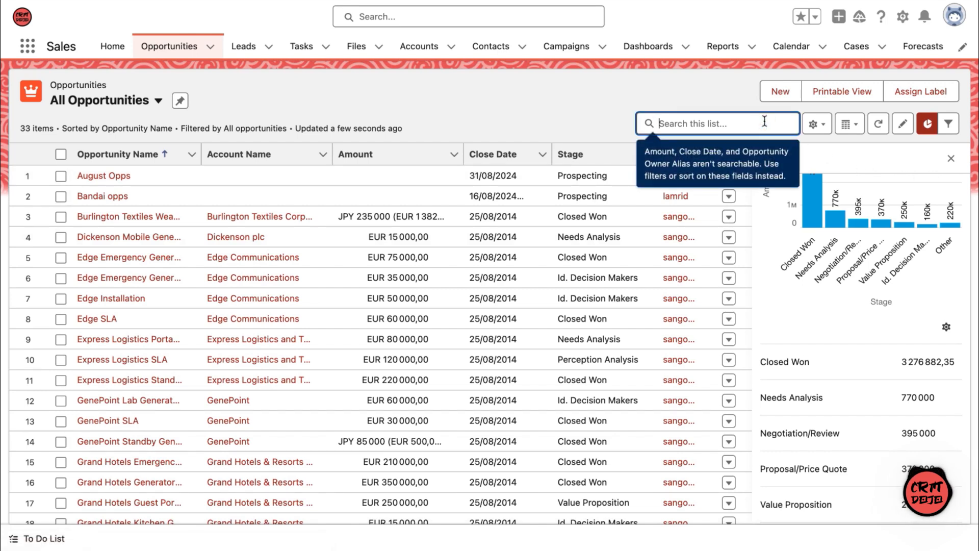
pyautogui.write('bandai')
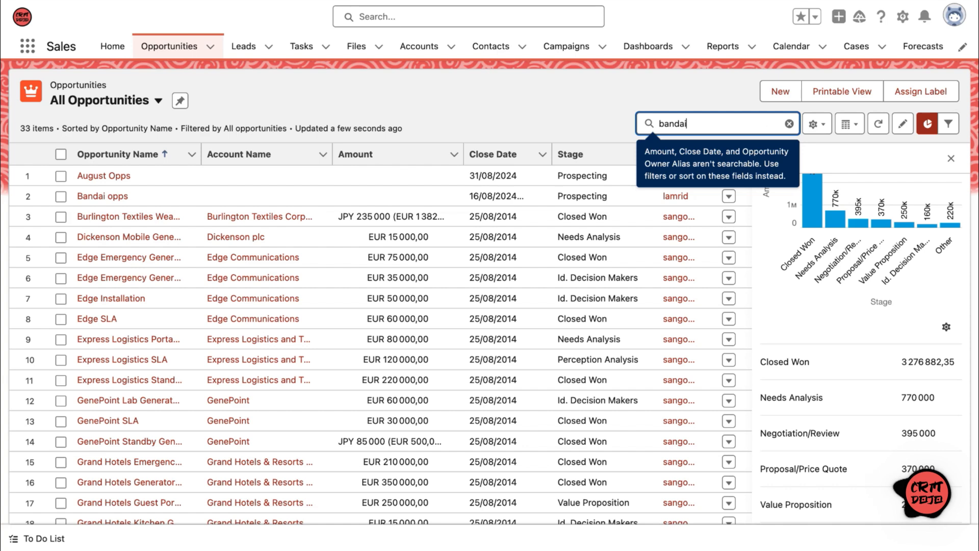
pyautogui.press('Return')
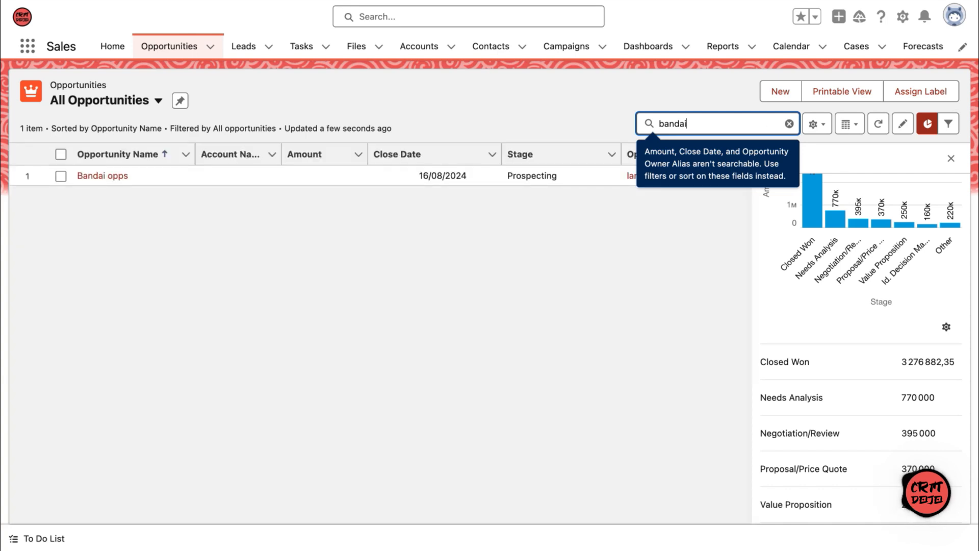
pyautogui.click(790, 124)
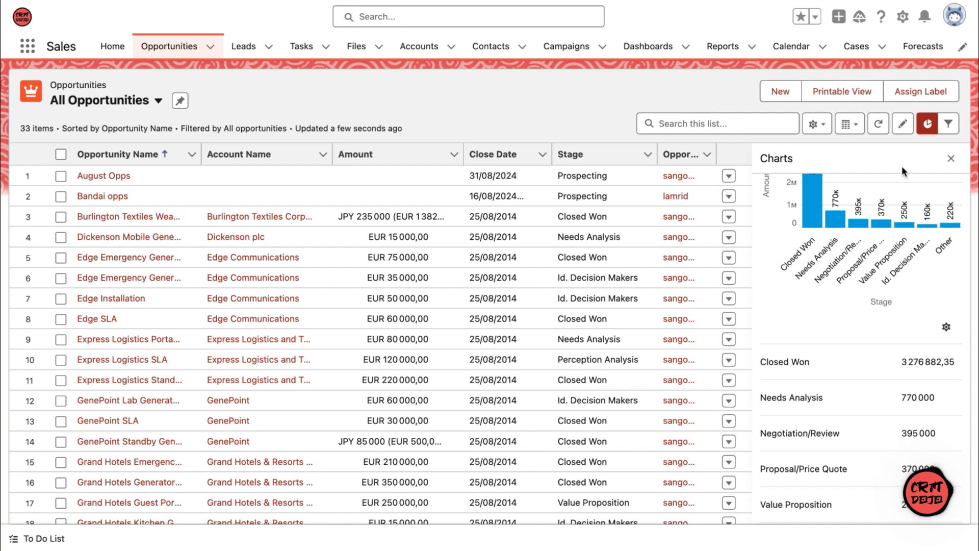
# Step: Close the chart display and set the close date of the EUR 75 000 Edge Emergency Generator opportunity to 26/08/2014
pyautogui.click(951, 158)
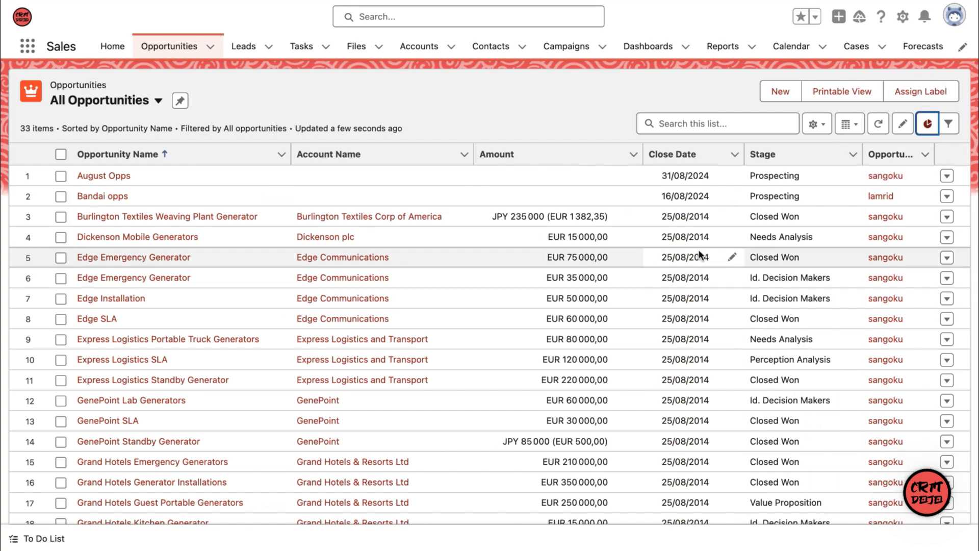
pyautogui.click(733, 257)
pyautogui.click(844, 265)
pyautogui.click(695, 446)
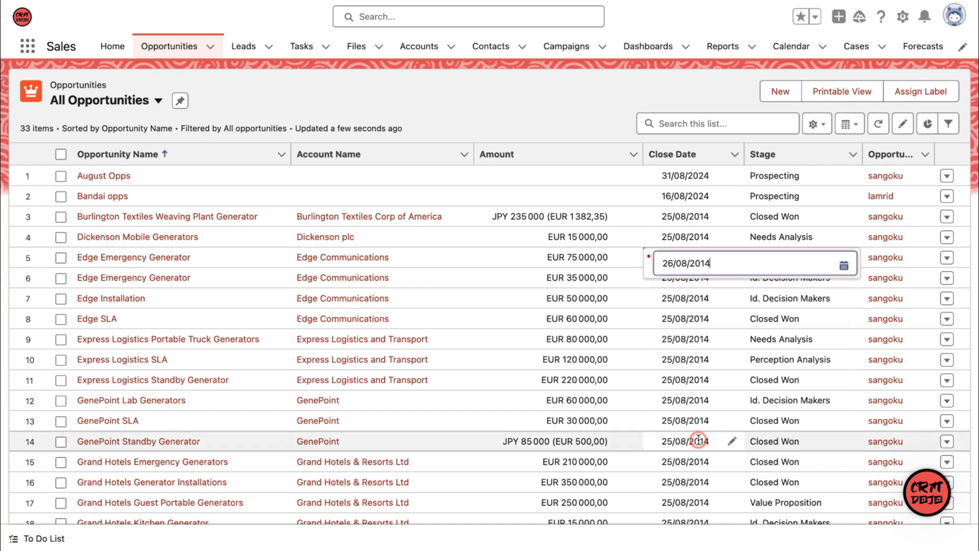
# Step: Set the stage of the Edge Installation opportunity to Prospecting and save the inline edits
pyautogui.click(850, 300)
pyautogui.click(803, 352)
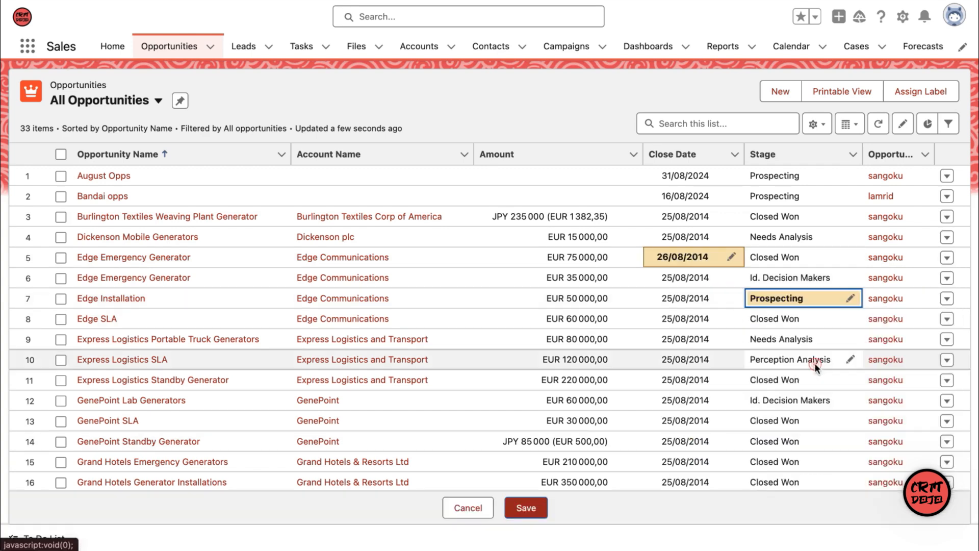
pyautogui.click(565, 297)
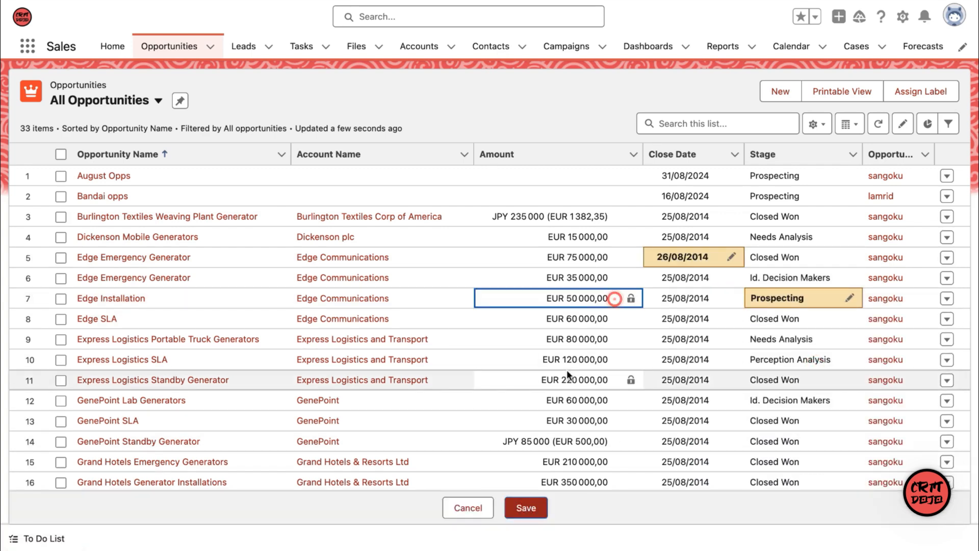
pyautogui.click(526, 508)
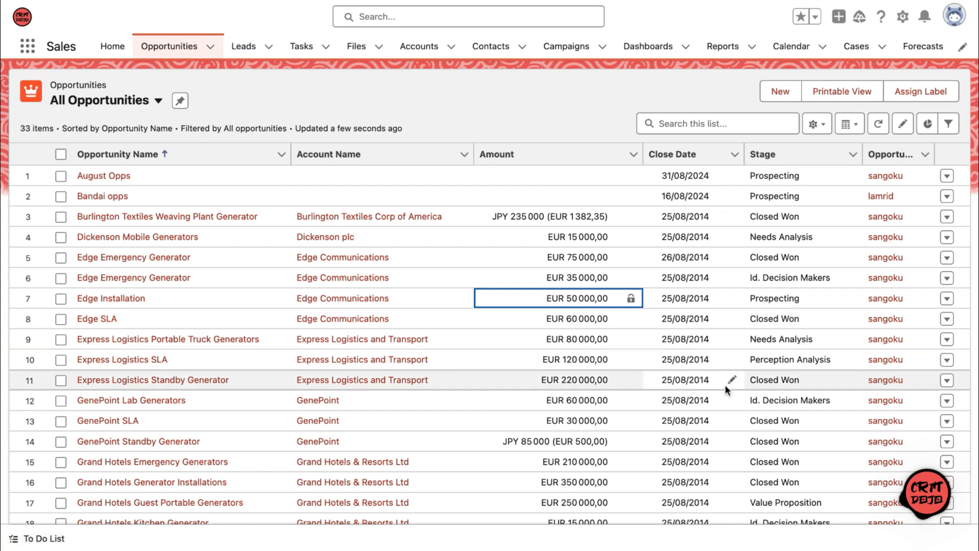
# Step: Pin the "Opportunities created this month" list view, and leave and reopen Opportunities to check that it loads by default
pyautogui.click(159, 100)
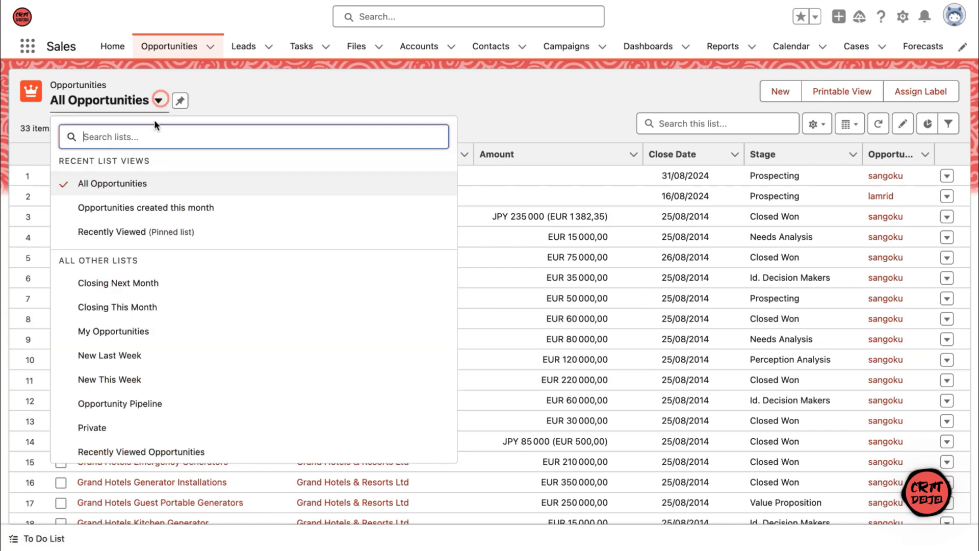
pyautogui.click(144, 207)
pyautogui.click(275, 101)
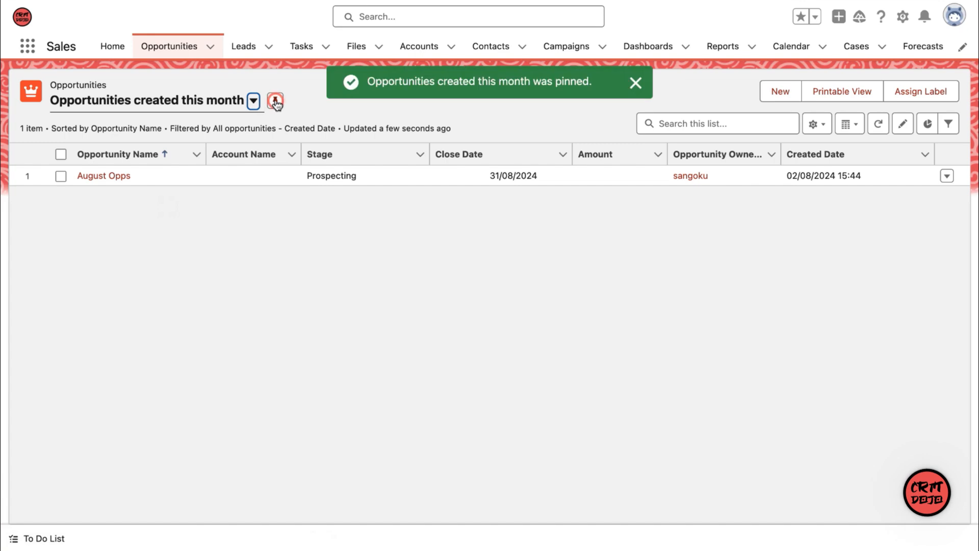
pyautogui.click(247, 45)
pyautogui.click(184, 45)
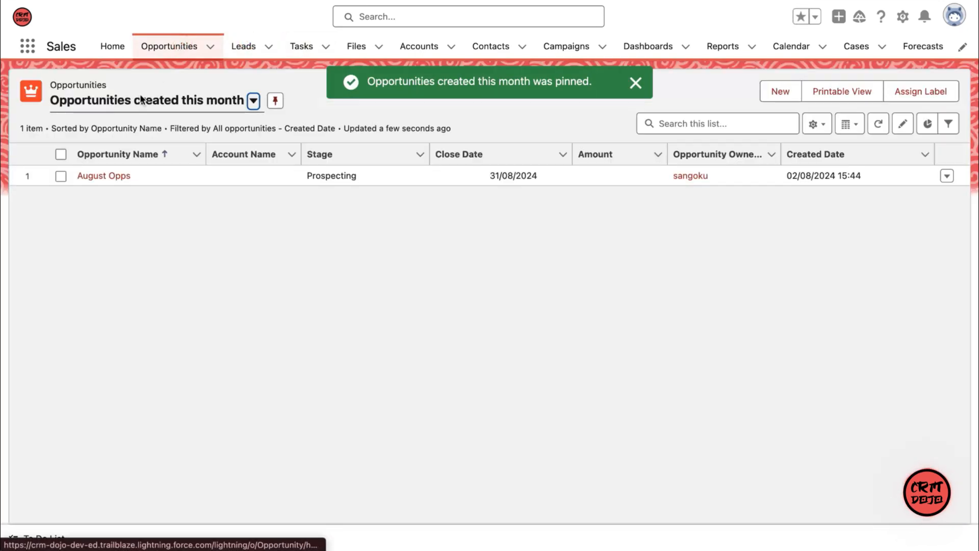